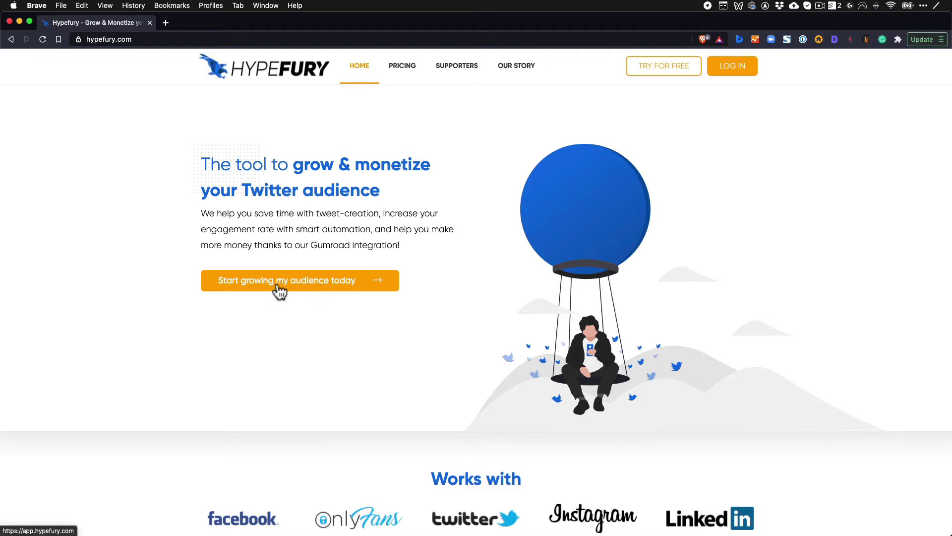
Start signing up from the Hypefury landing page to reach the login page
left_click(296, 292)
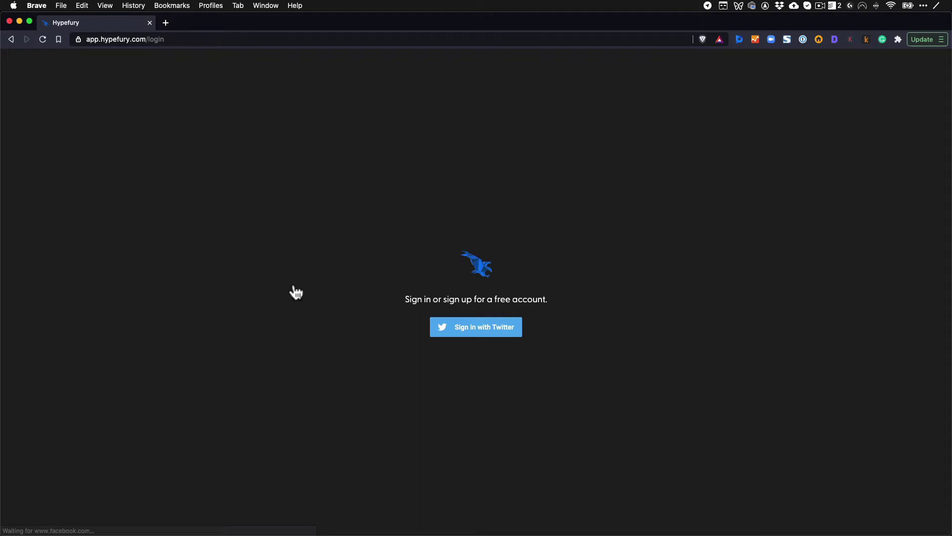
Sign in with Twitter and look through today's scheduled tweets in the Queue
left_click(492, 327)
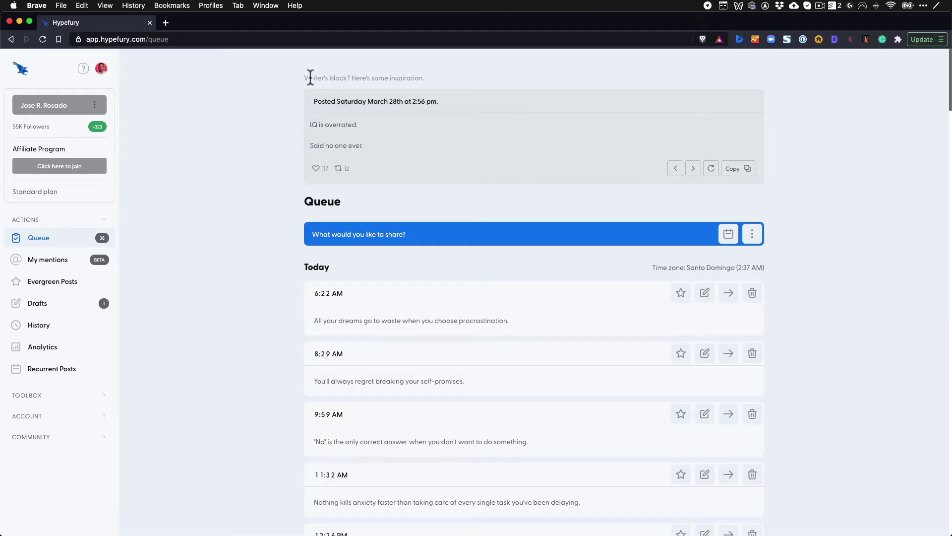
left_click_drag(312, 77, 372, 78)
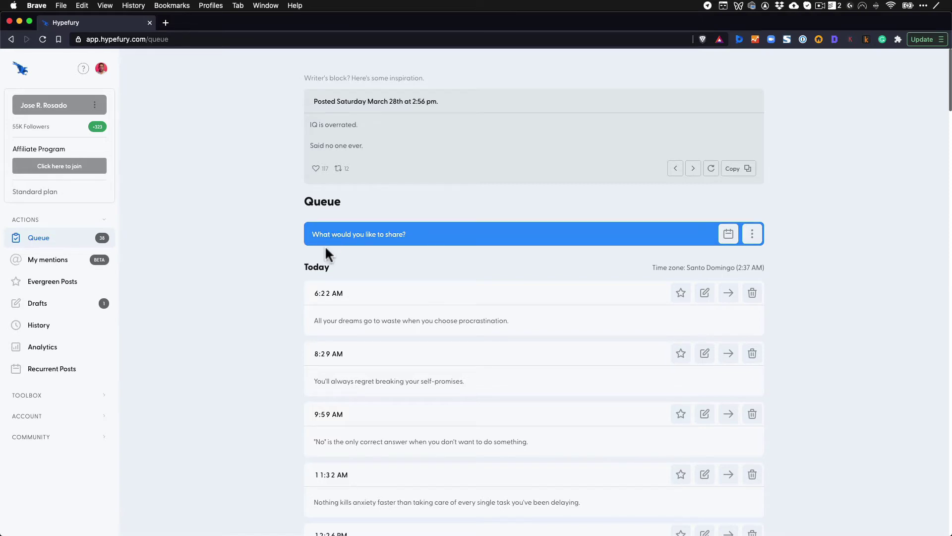
scroll(299, 264, "down", 2)
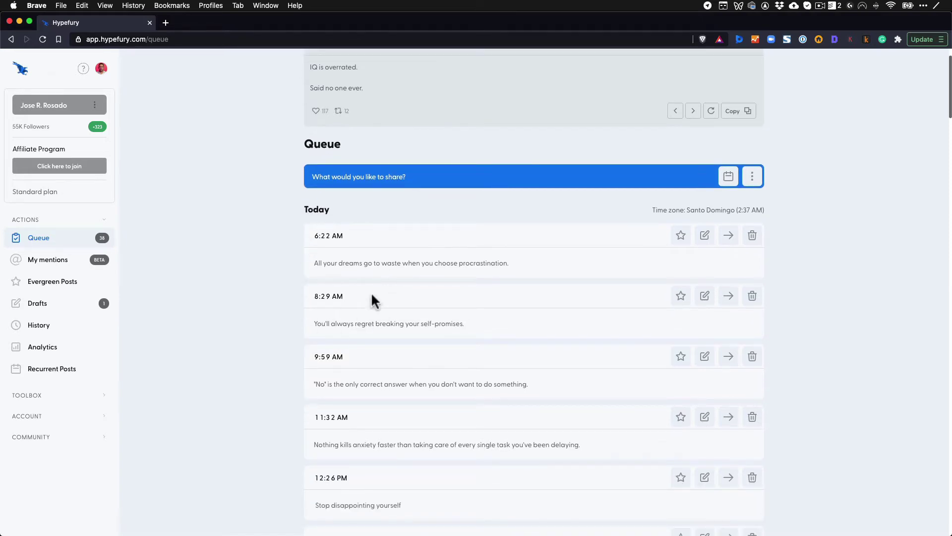
scroll(350, 268, "up", 2)
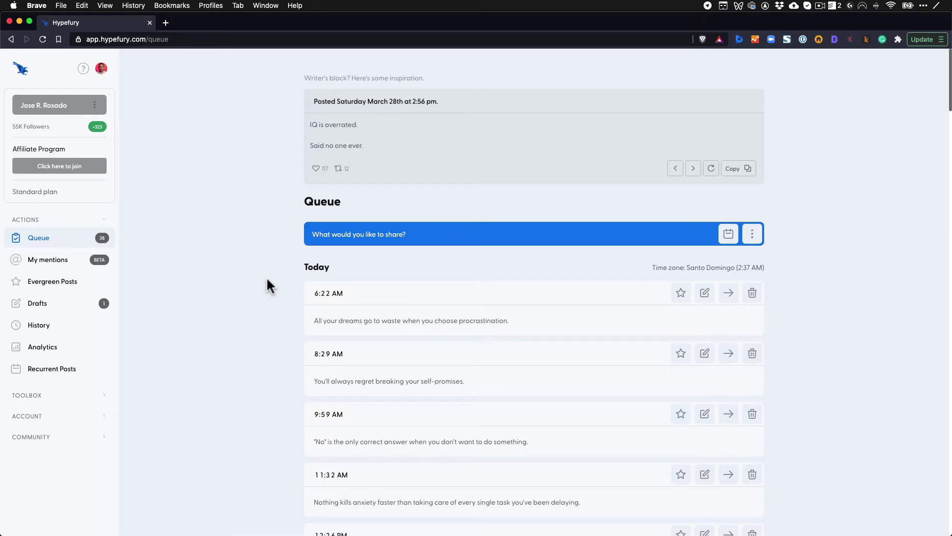
Open Settings from the ACCOUNT sidebar menu and scroll down to Posting Schedule
left_click(28, 416)
left_click(42, 433)
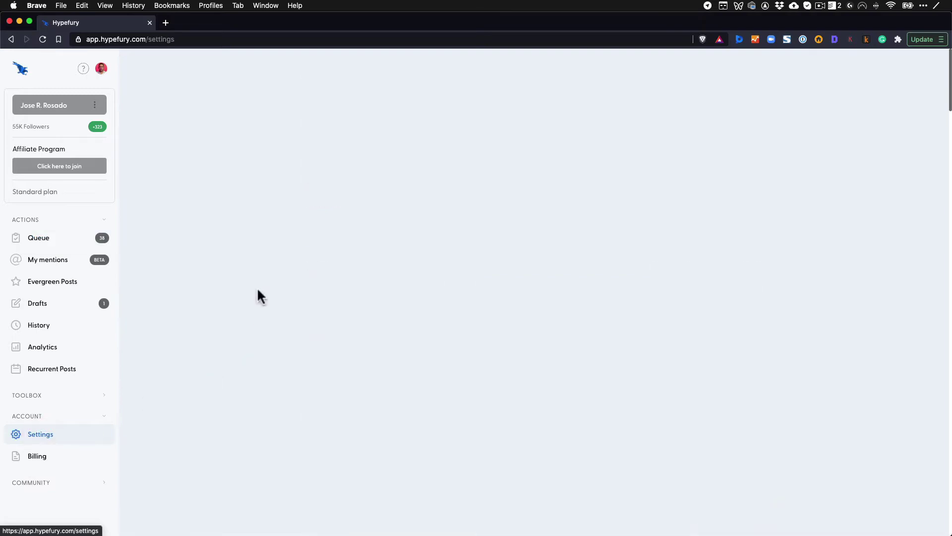
scroll(259, 306, "down", 15)
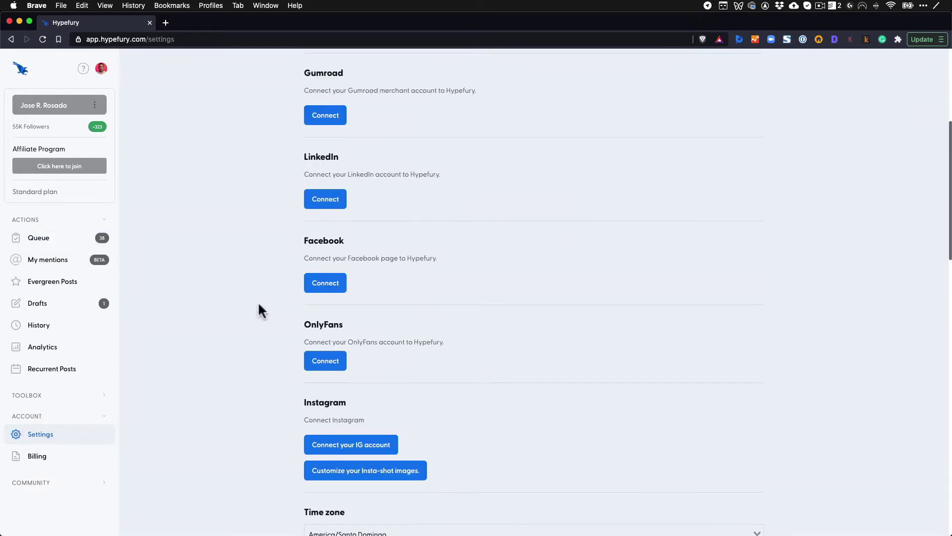
scroll(258, 304, "down", 10)
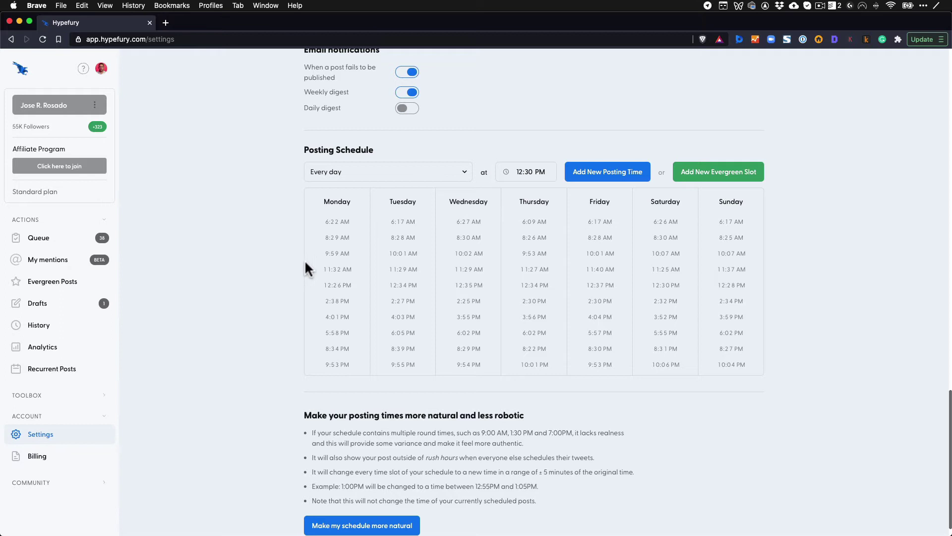
Add a new 01:30 AM posting time that applies every day
left_click(336, 171)
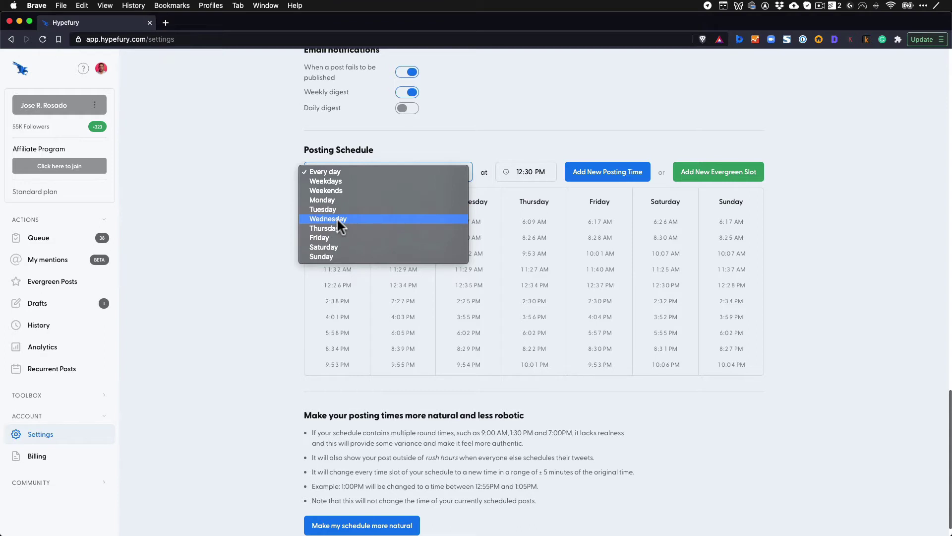
left_click(335, 174)
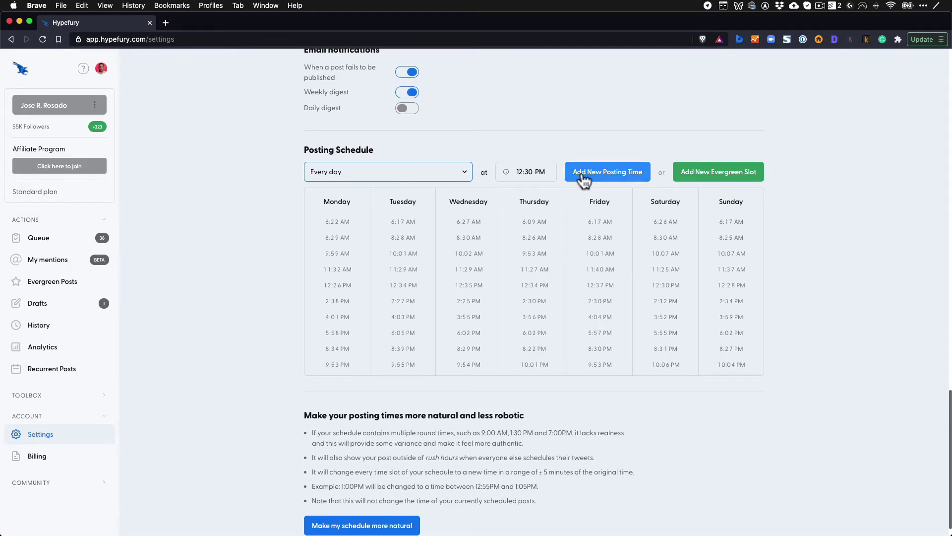
left_click(519, 173)
left_click(521, 173)
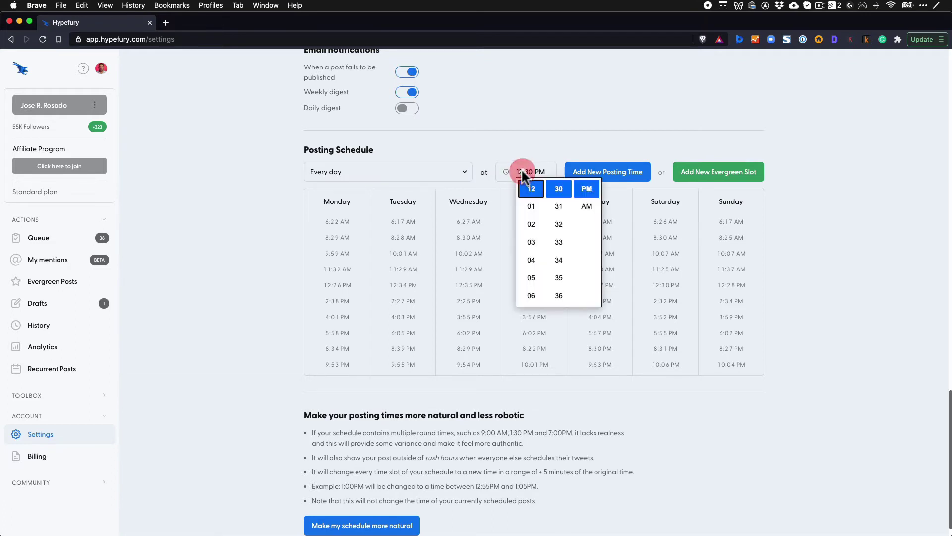
left_click(539, 206)
left_click(577, 204)
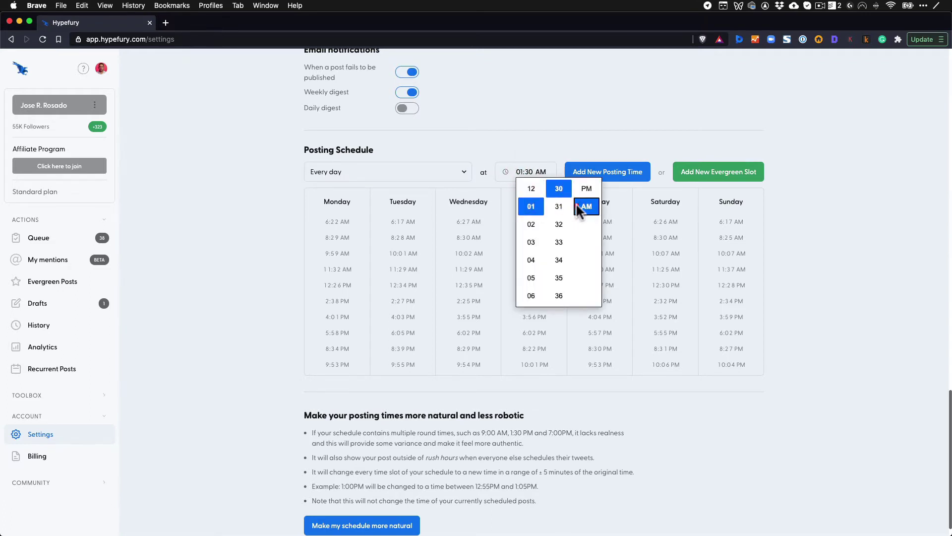
left_click(603, 175)
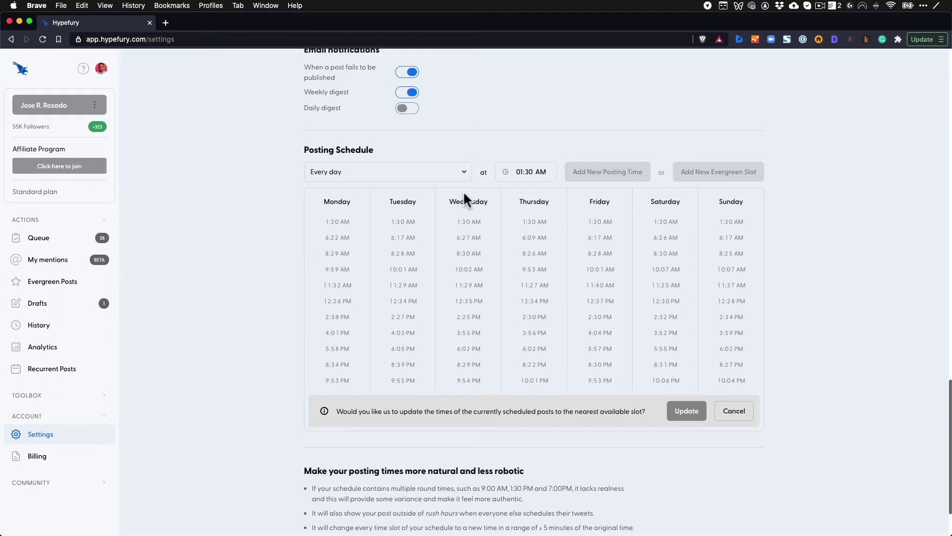
Delete the 1:30 AM slot from each day, Monday through Sunday
left_click(333, 222)
left_click(403, 222)
left_click(467, 222)
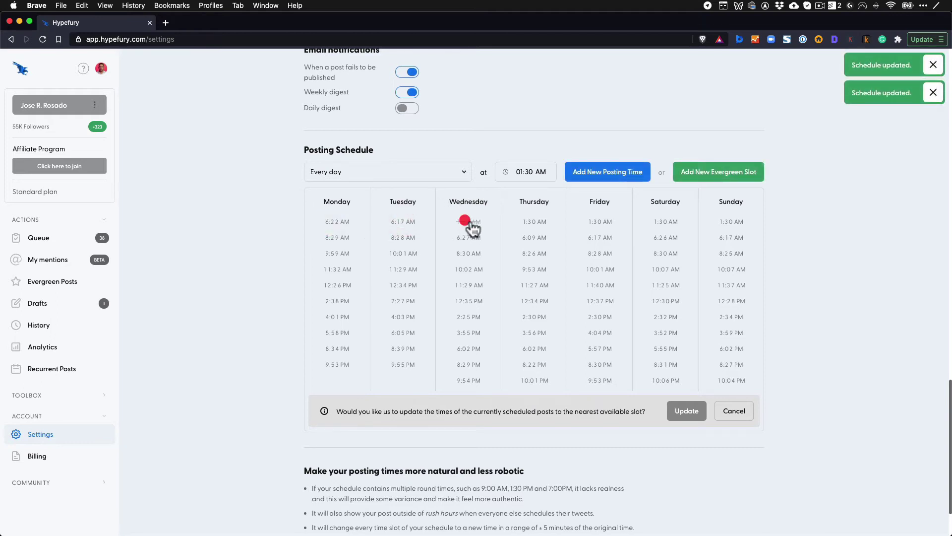
left_click(534, 222)
left_click(599, 221)
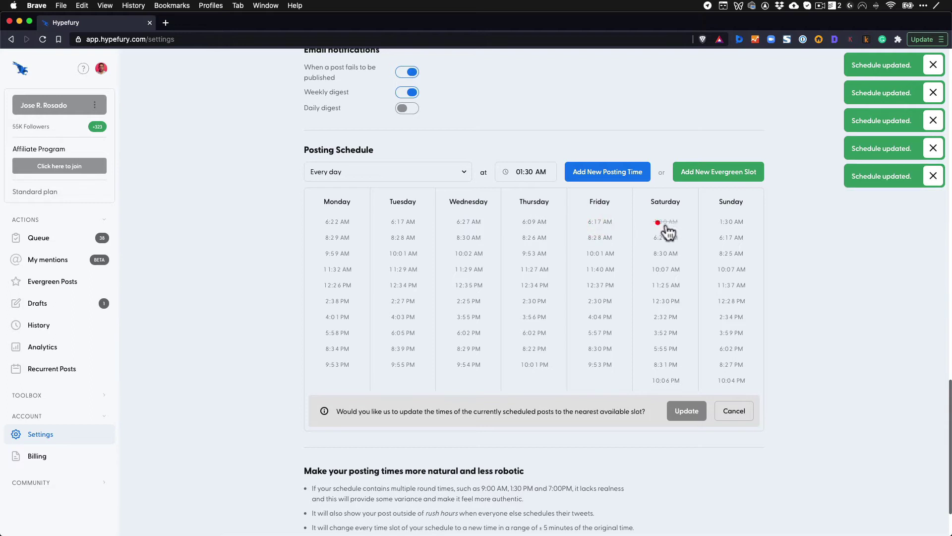
left_click(665, 222)
left_click(733, 222)
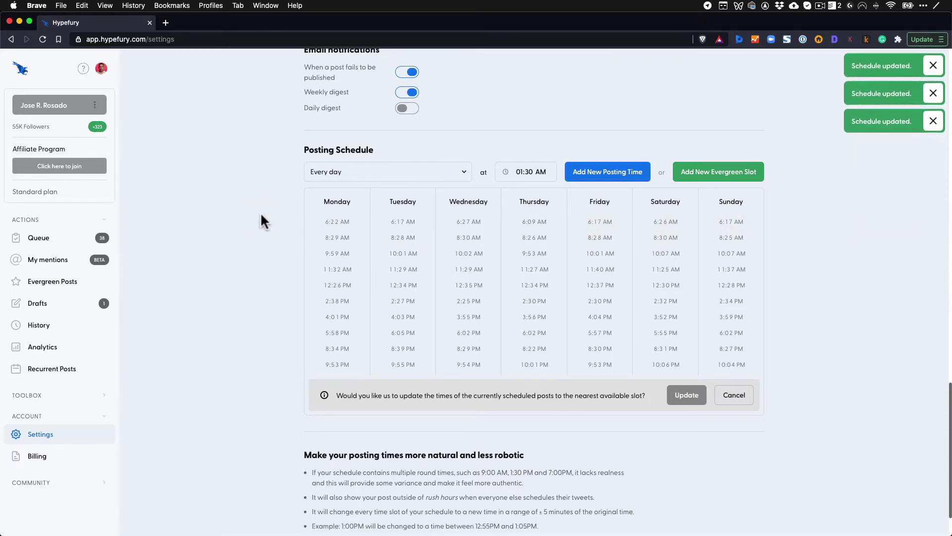
Go back to the queue and start a new tweet reading 'I love Hypefury'
left_click(56, 239)
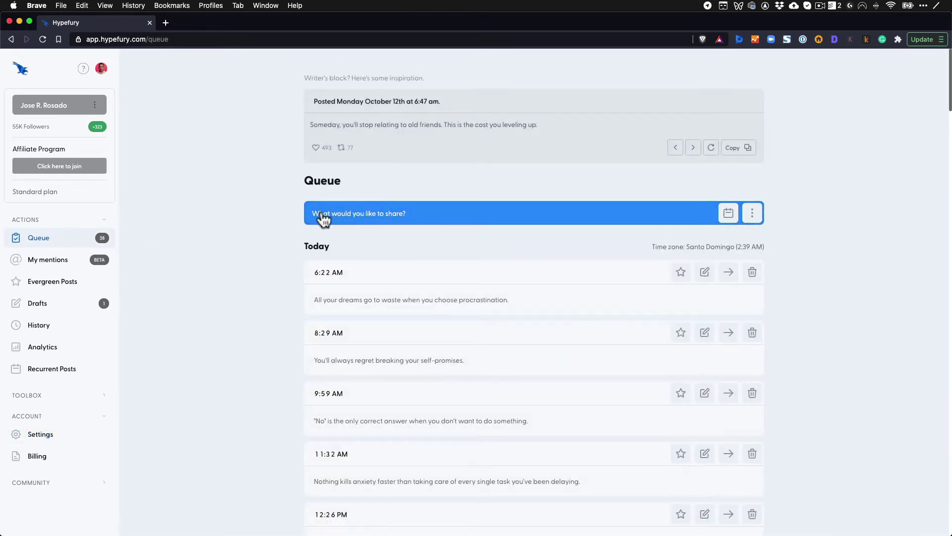
left_click(369, 215)
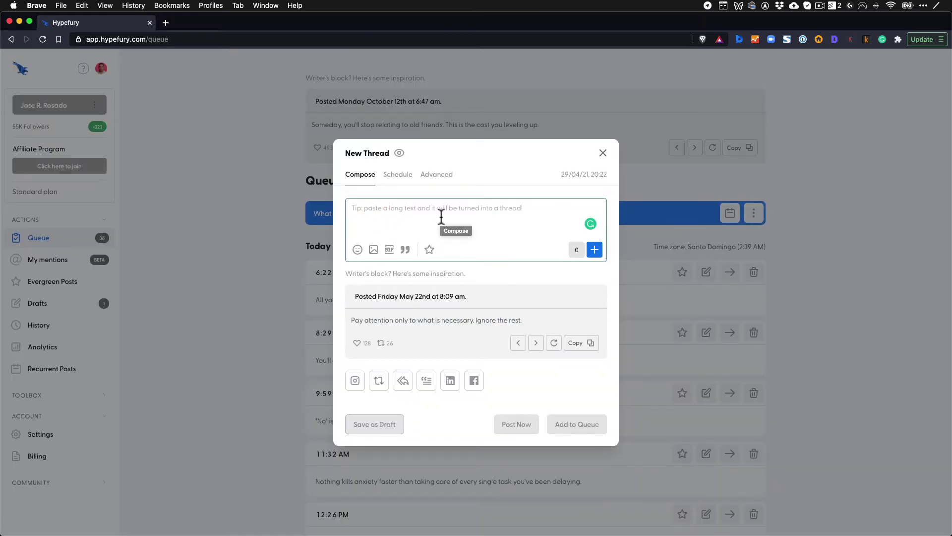
type("I love Hypefury")
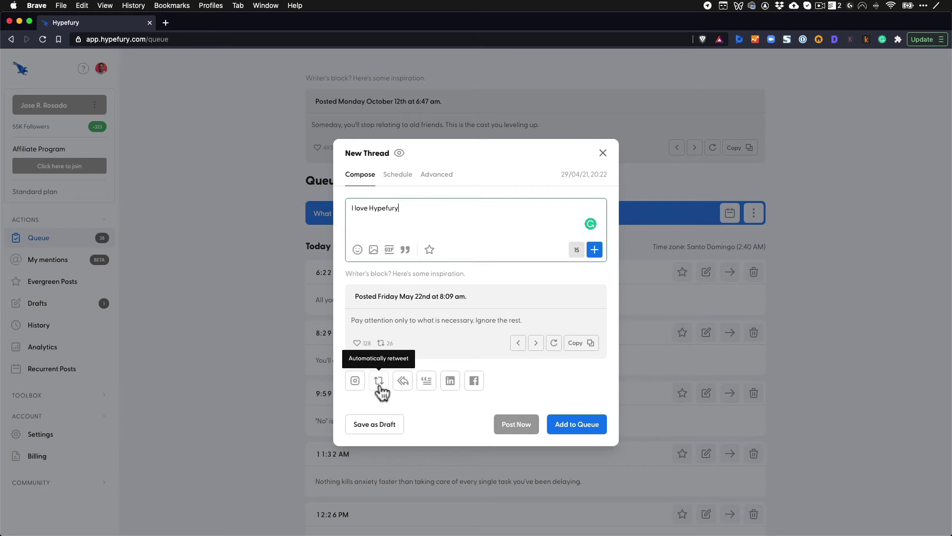
Turn automatic retweeting off and turn on an automatic follow-up tweet
left_click(379, 390)
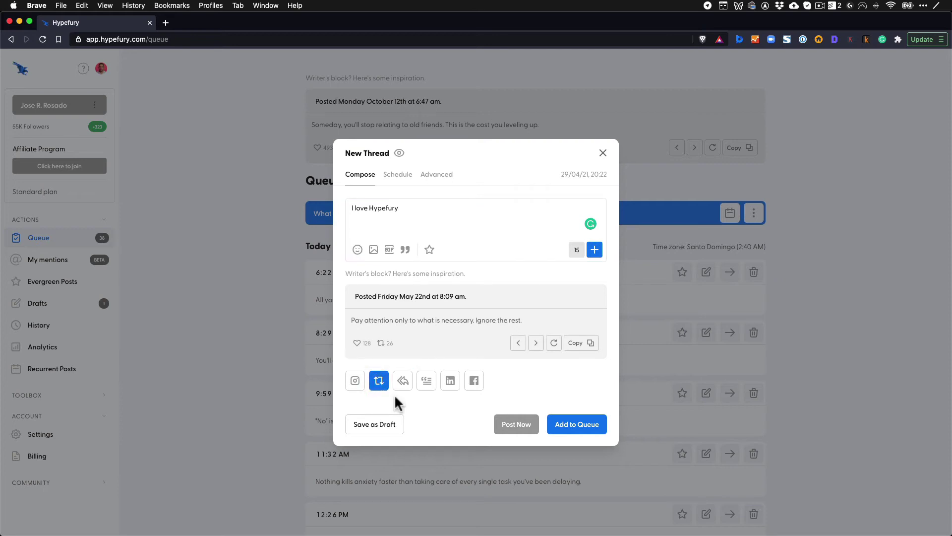
left_click(386, 387)
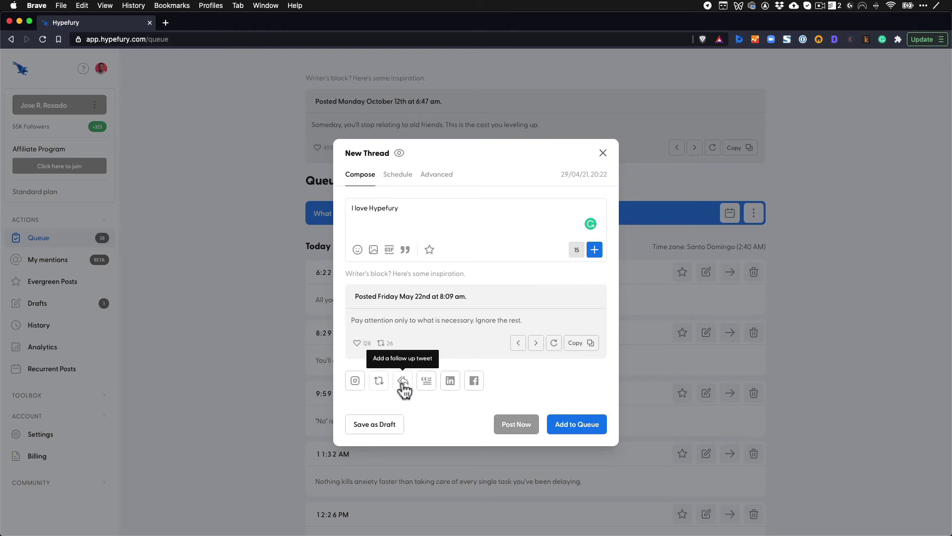
left_click(405, 390)
Set the follow-up tweet's delay under Advanced to 0 Likes, then return to Compose
left_click(441, 175)
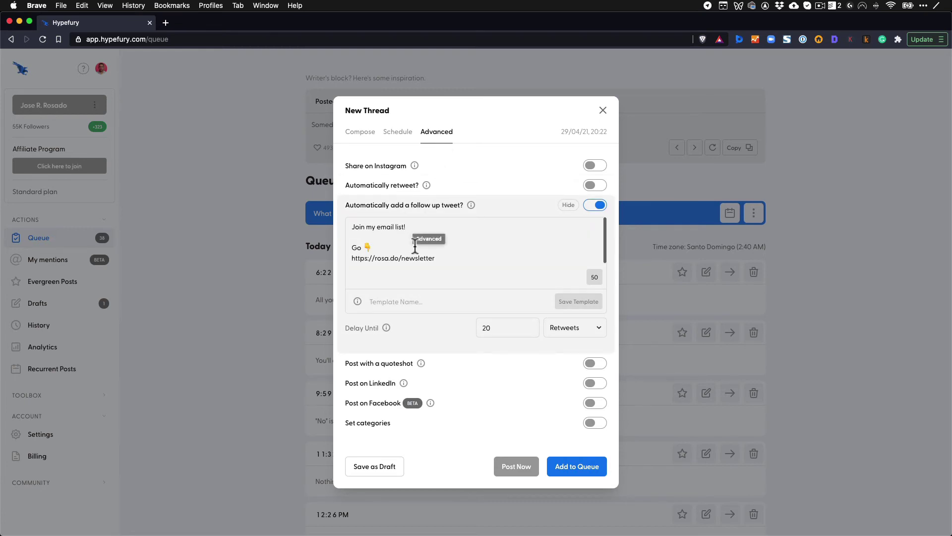
left_click(508, 329)
left_click(576, 323)
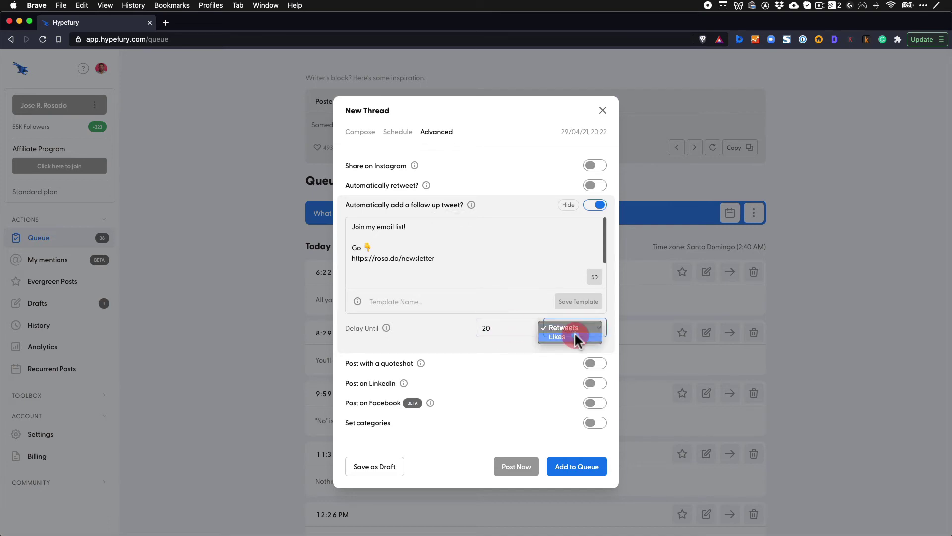
left_click(575, 337)
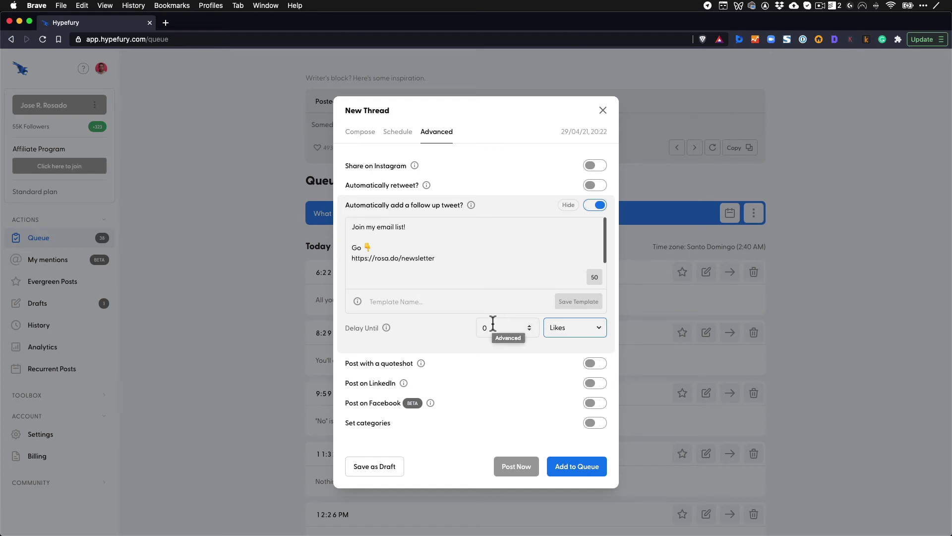
left_click(494, 325)
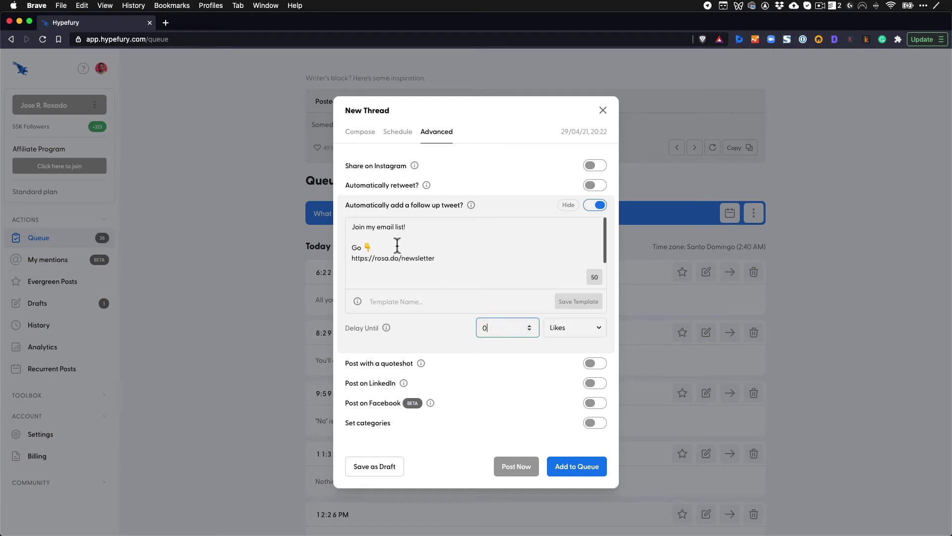
left_click_drag(426, 258, 351, 224)
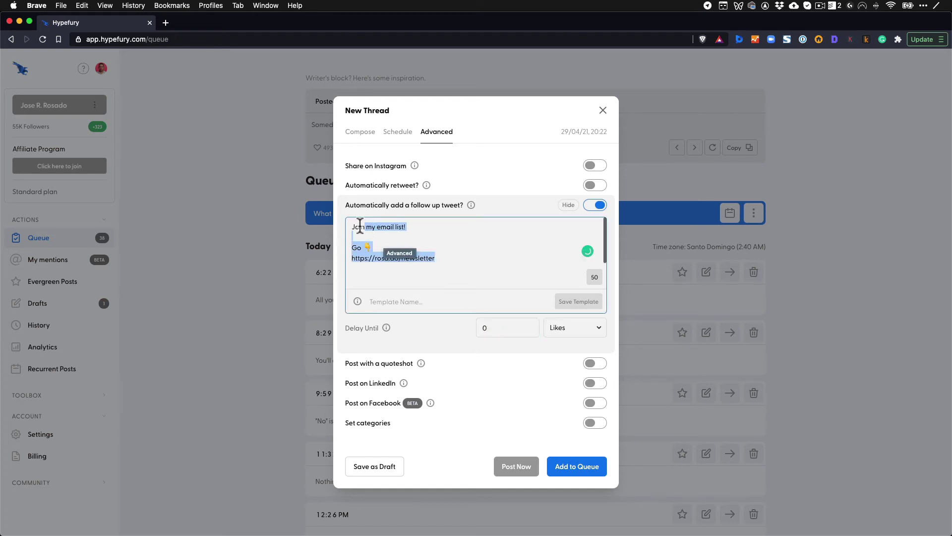
left_click(360, 131)
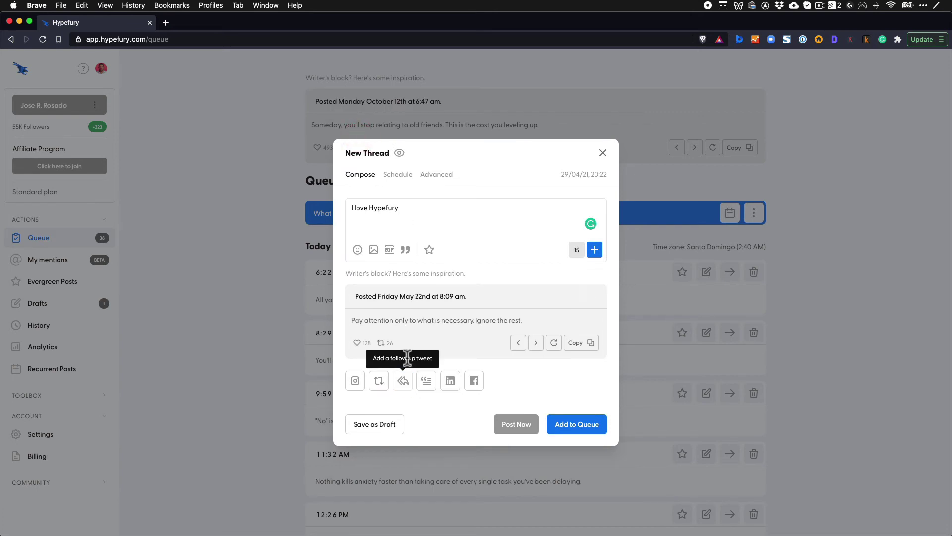
Turn on the quoteshot option, review its settings, then switch it back off
left_click(425, 385)
left_click_drag(408, 208, 337, 207)
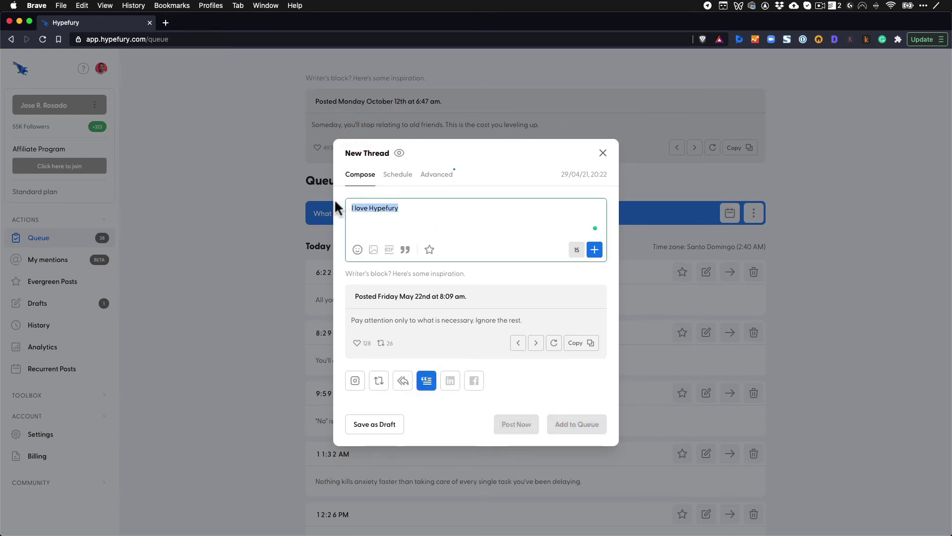
left_click(438, 175)
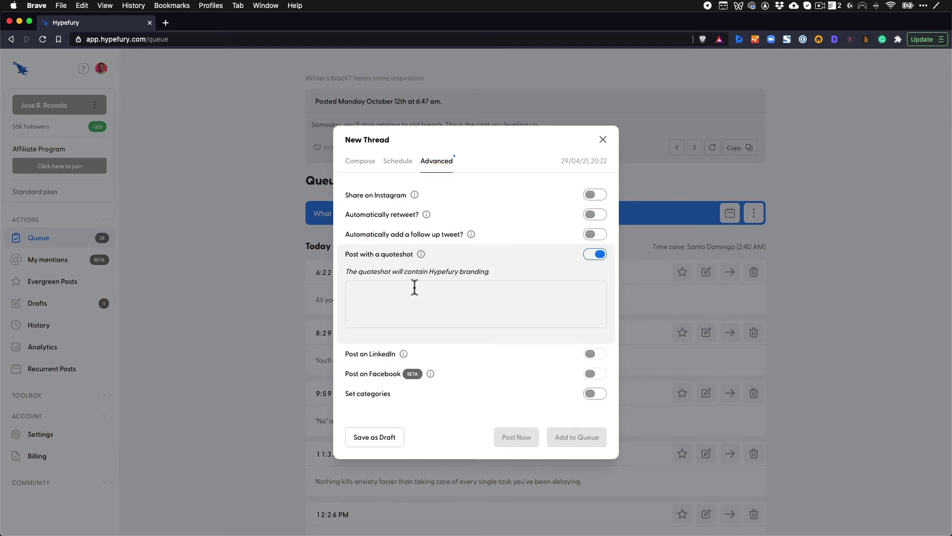
left_click(414, 287)
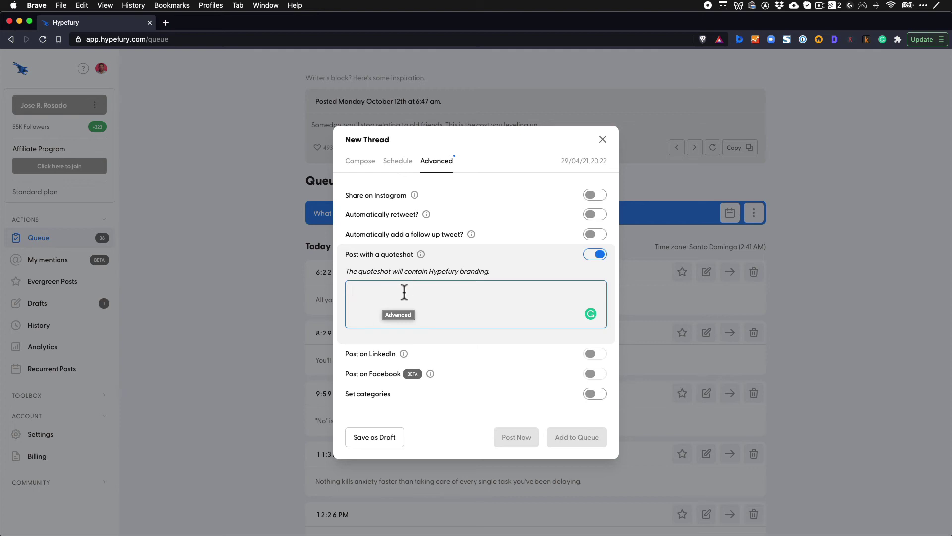
left_click(360, 161)
left_click(427, 380)
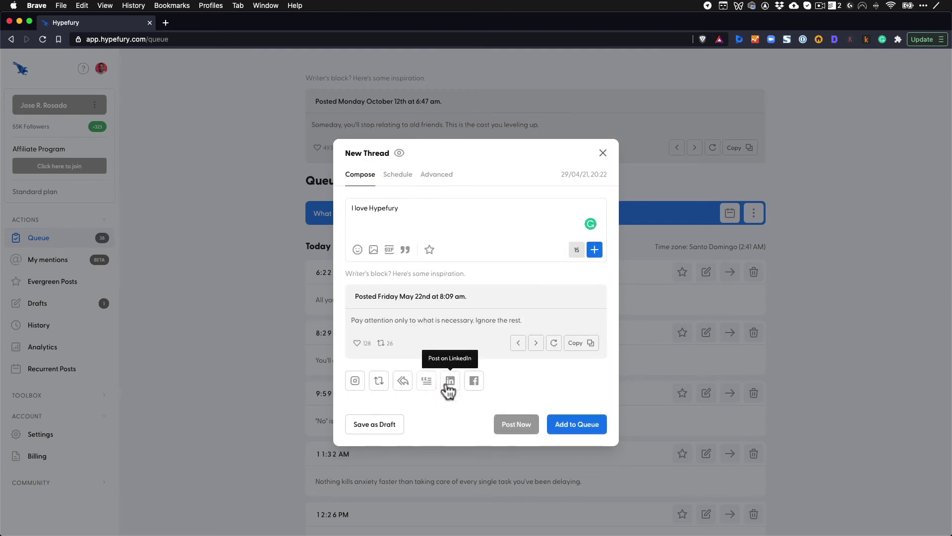
Toggle LinkedIn cross-posting on and off, then add the tweet to the queue
left_click(450, 382)
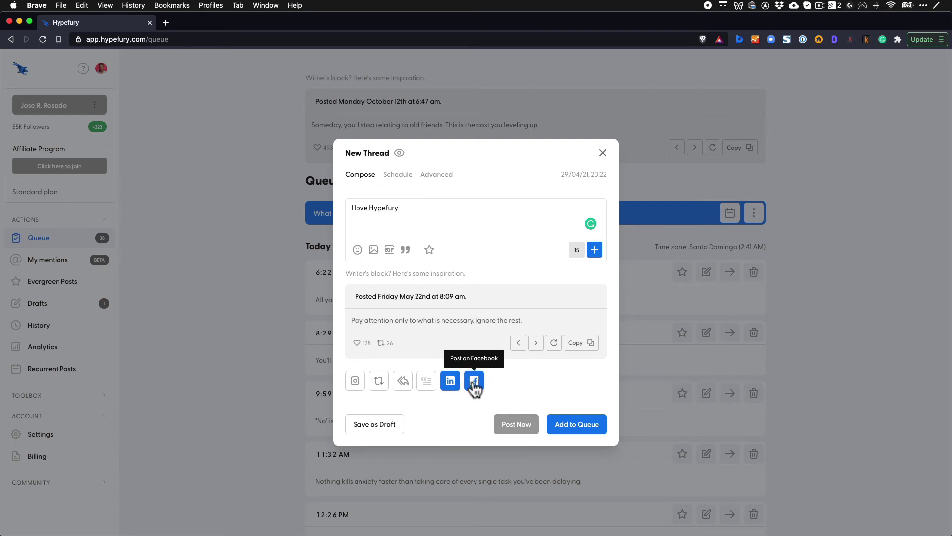
left_click(474, 382)
left_click(446, 382)
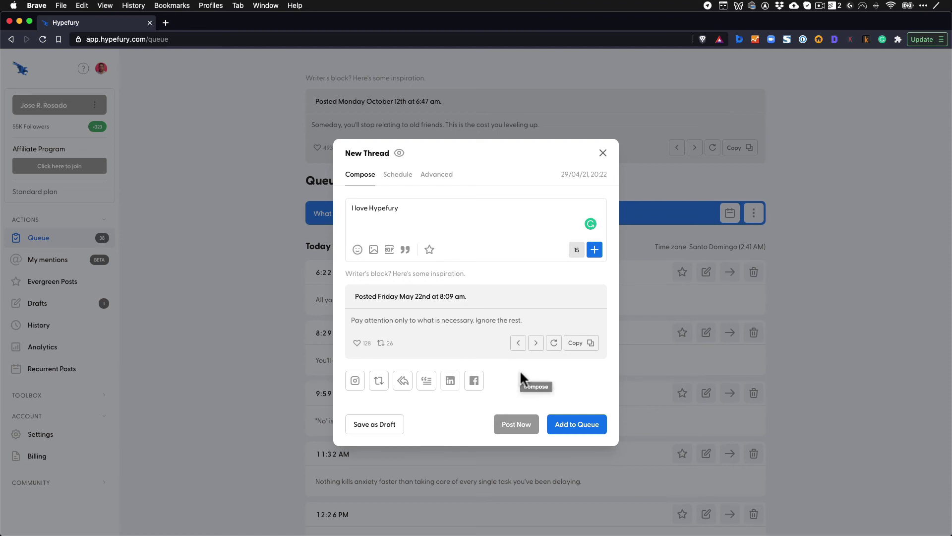
left_click(568, 425)
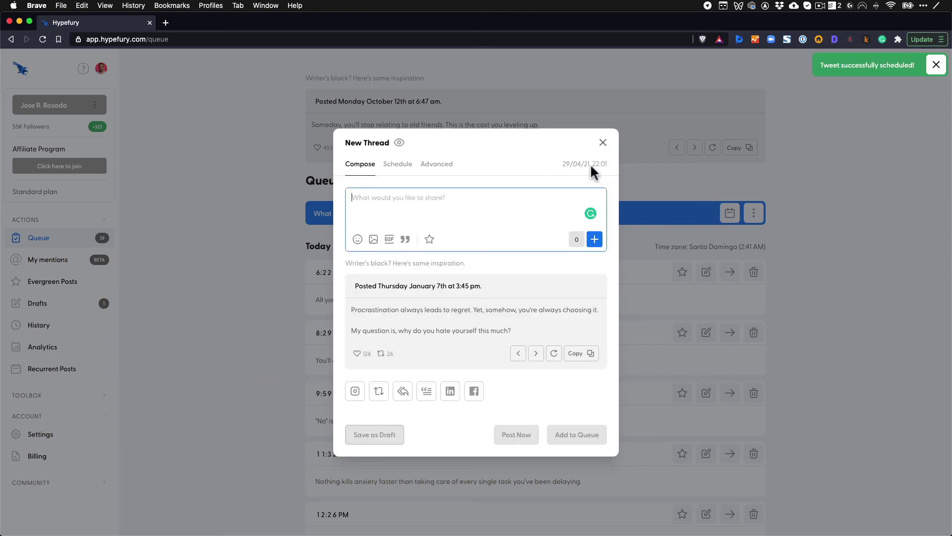
Close the empty composer and scroll the queue to the tweet at 8:22 PM, Thursday April 29
left_click(602, 142)
scroll(281, 287, "down", 20)
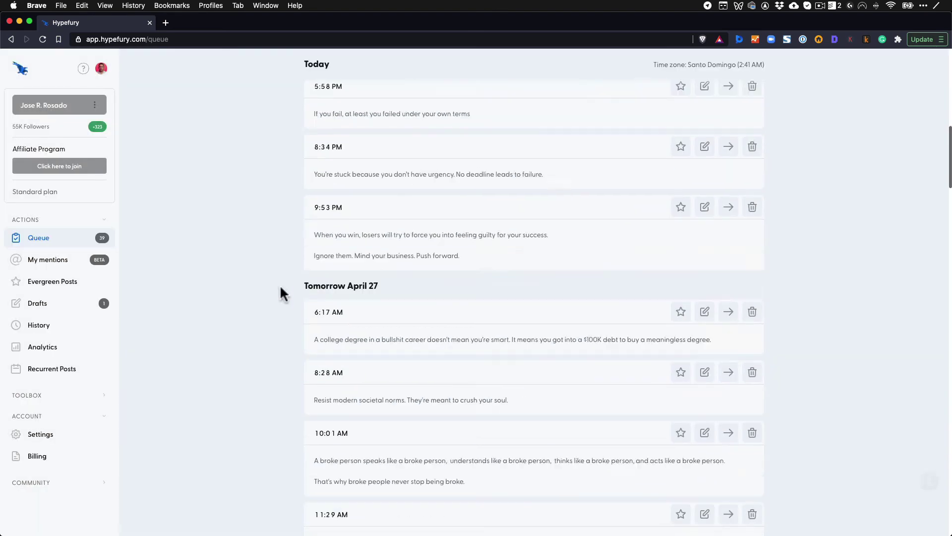
scroll(280, 287, "down", 10)
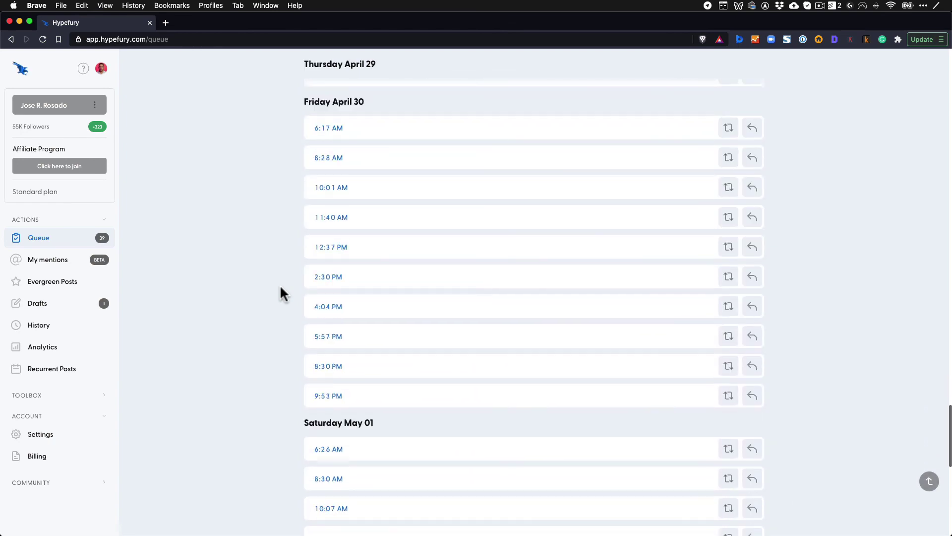
scroll(280, 287, "up", 3)
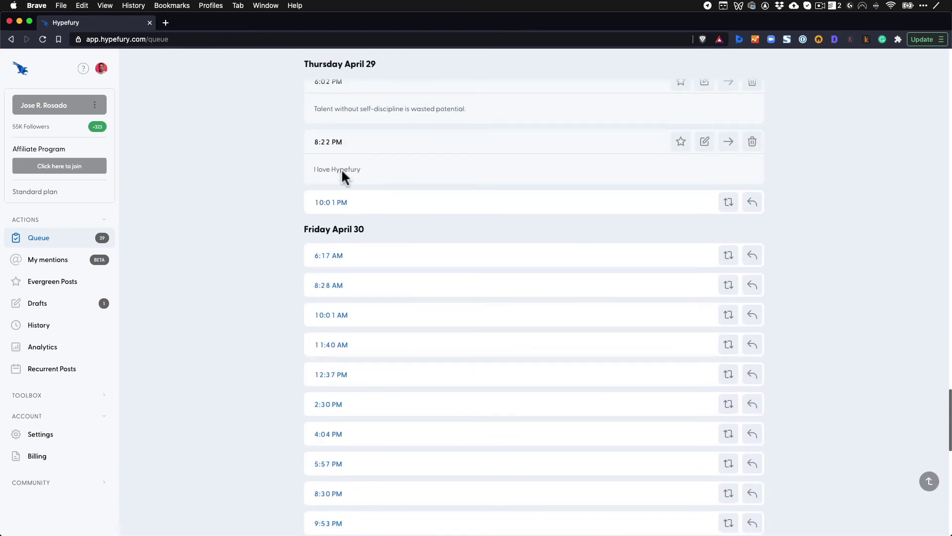
scroll(342, 172, "up", 1)
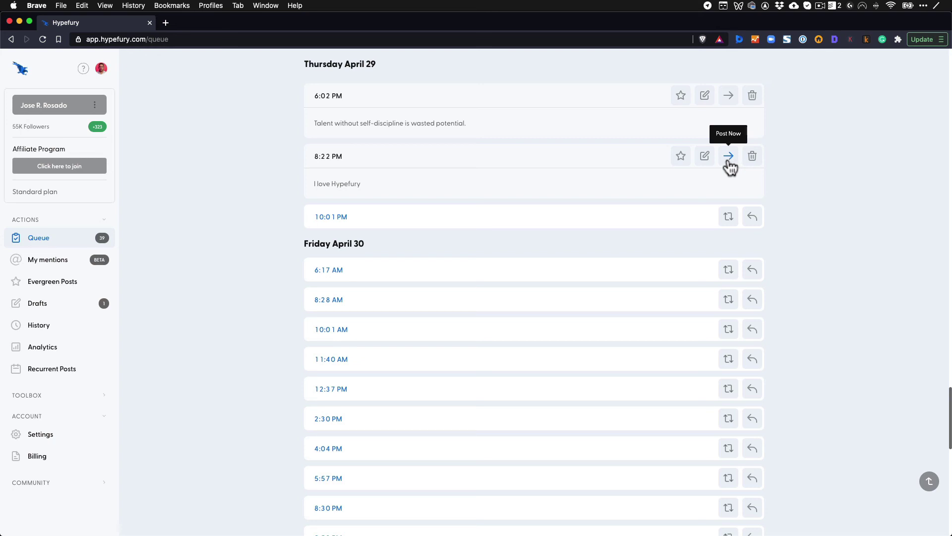
Edit the 8:22 PM queued post to add '!' so it reads 'I love Hypefury!'
left_click(705, 157)
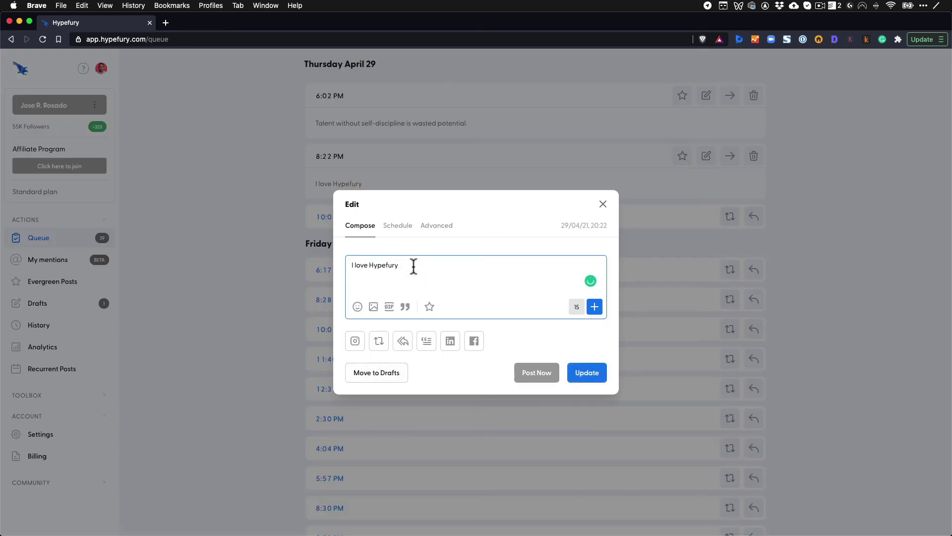
type("!")
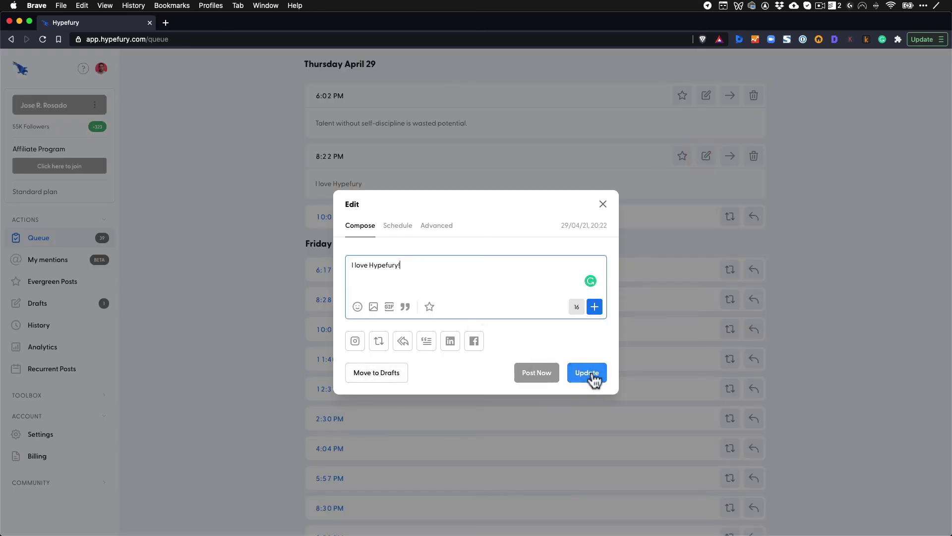
left_click(591, 373)
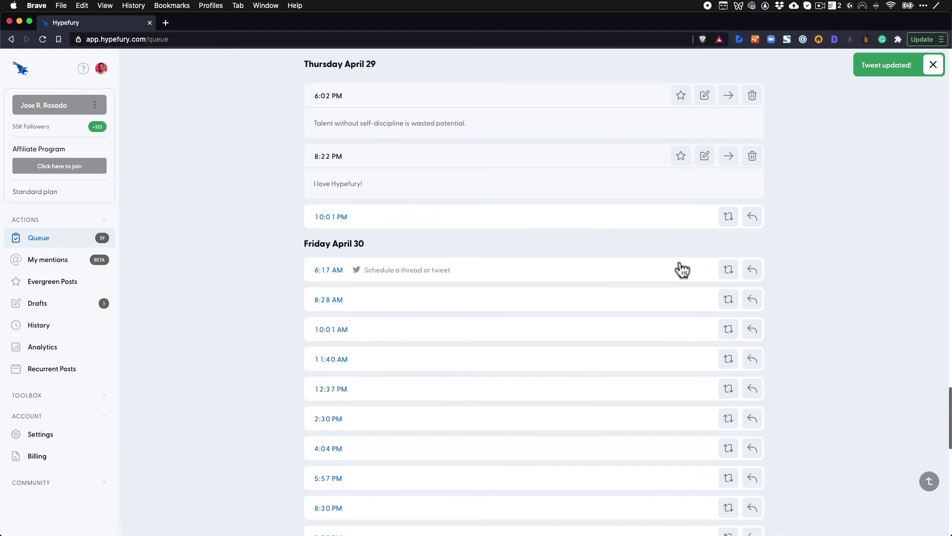